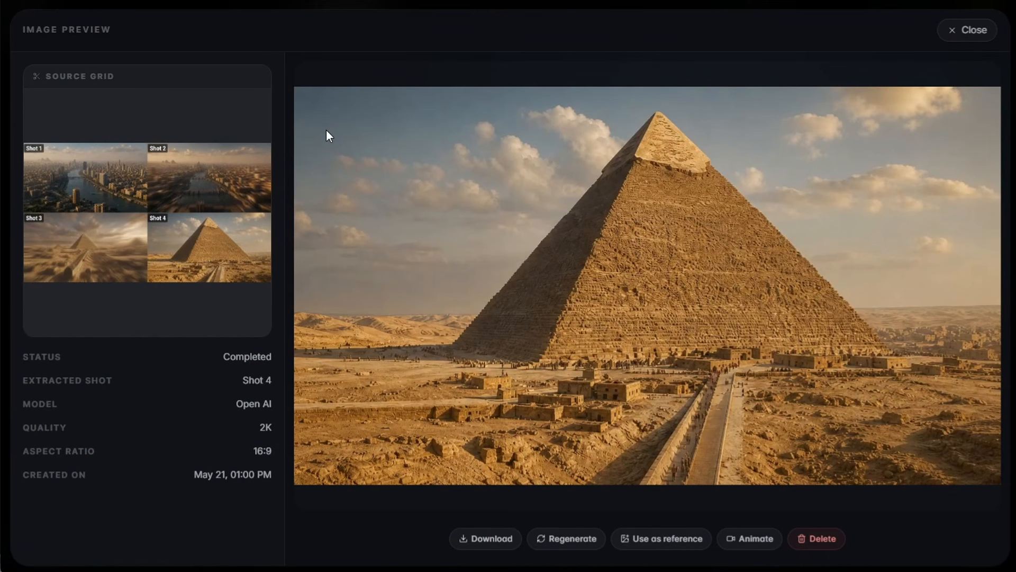
Step: View the extracted aerial city shot with the river, replacing the open pyramid shot preview
{"action": "left_click", "coordinate": [954, 39]}
{"action": "left_click", "coordinate": [551, 131]}
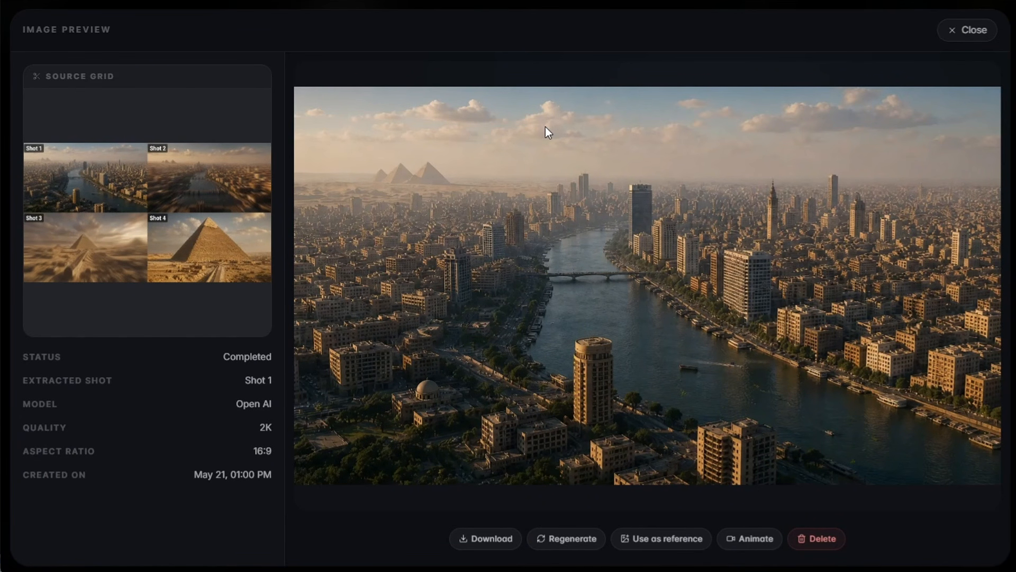
{"action": "left_click", "coordinate": [974, 30]}
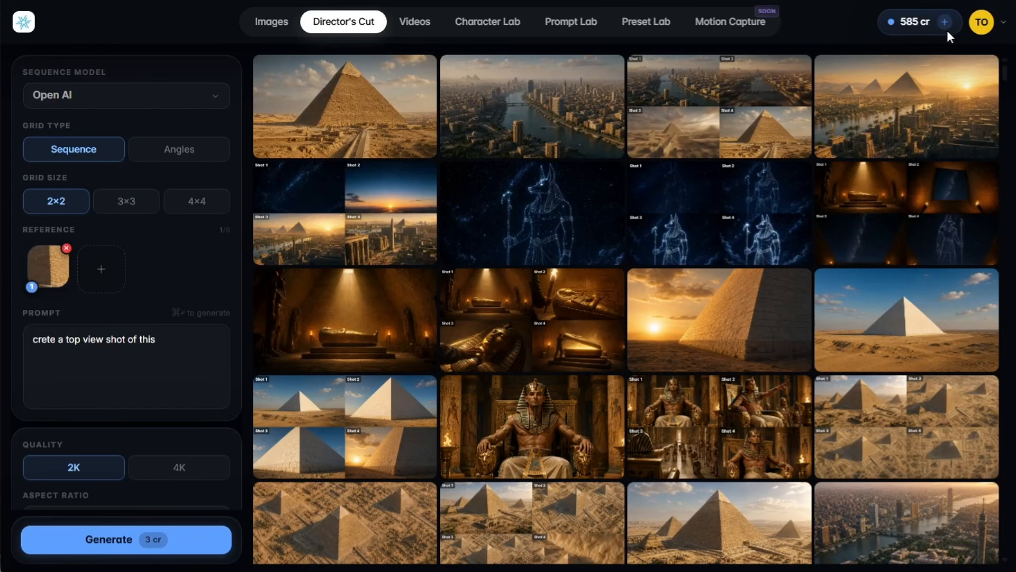
Step: Examine the pyramid reference image, its "crete a top view shot of this" prompt, and the 2×2 sequence grid generated from them
{"action": "left_click", "coordinate": [49, 269]}
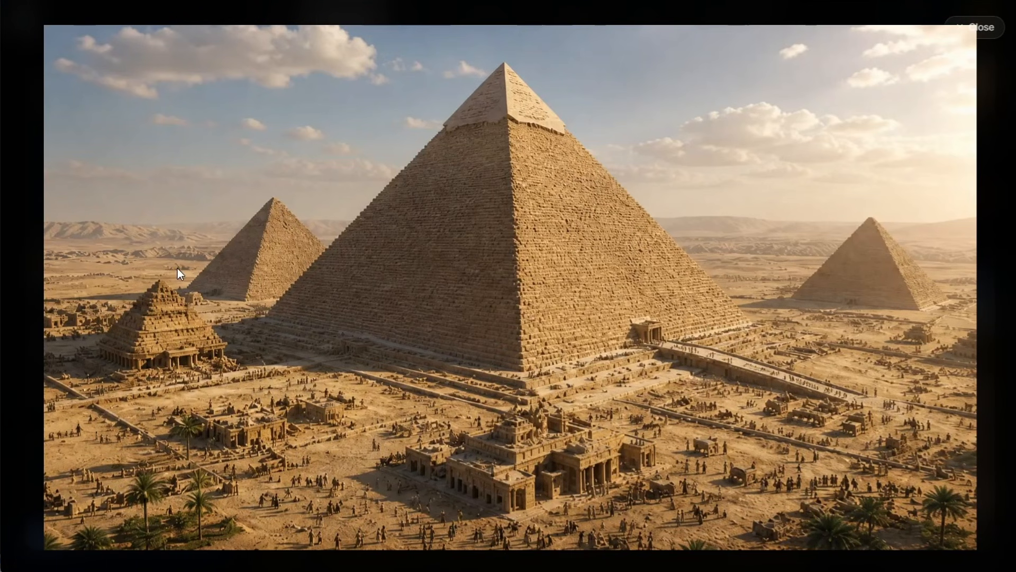
{"action": "left_click", "coordinate": [975, 27]}
{"action": "triple_click", "coordinate": [157, 347]}
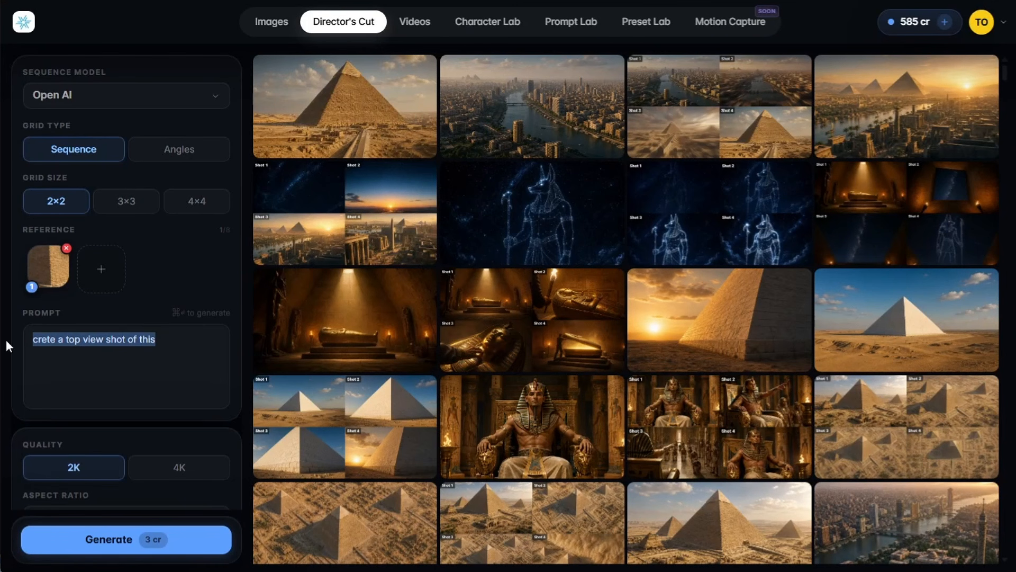
{"action": "left_click", "coordinate": [158, 371]}
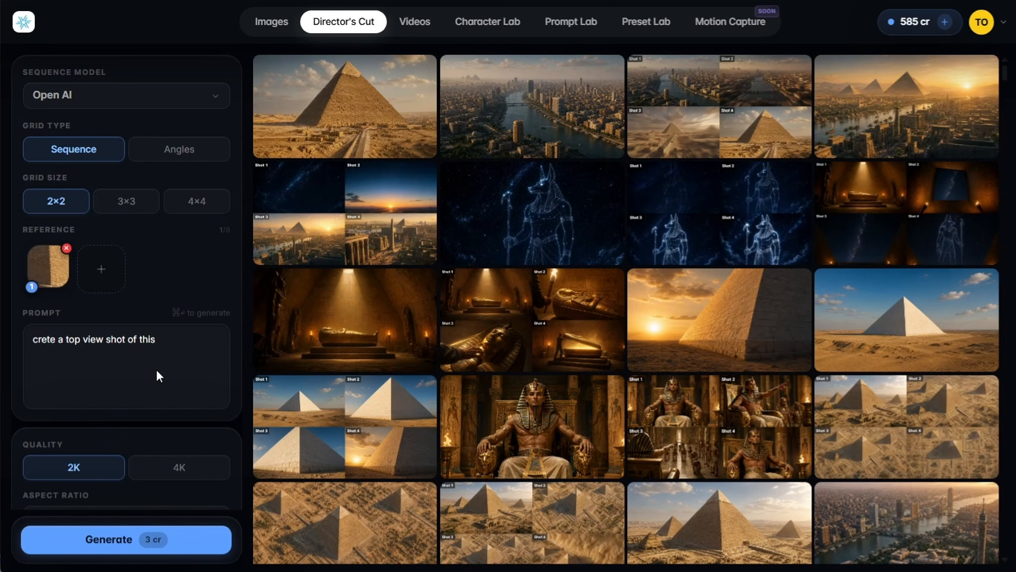
{"action": "left_click", "coordinate": [538, 523]}
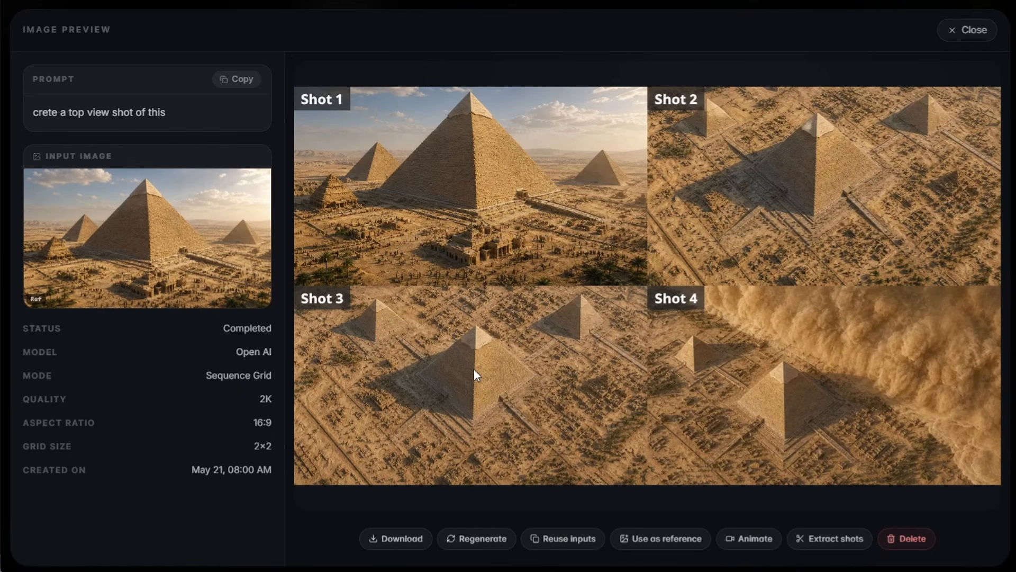
{"action": "left_click", "coordinate": [968, 30]}
Step: View the pharaoh-on-throne sequence grid and the Shot 1 image extracted from it
{"action": "left_click", "coordinate": [707, 431]}
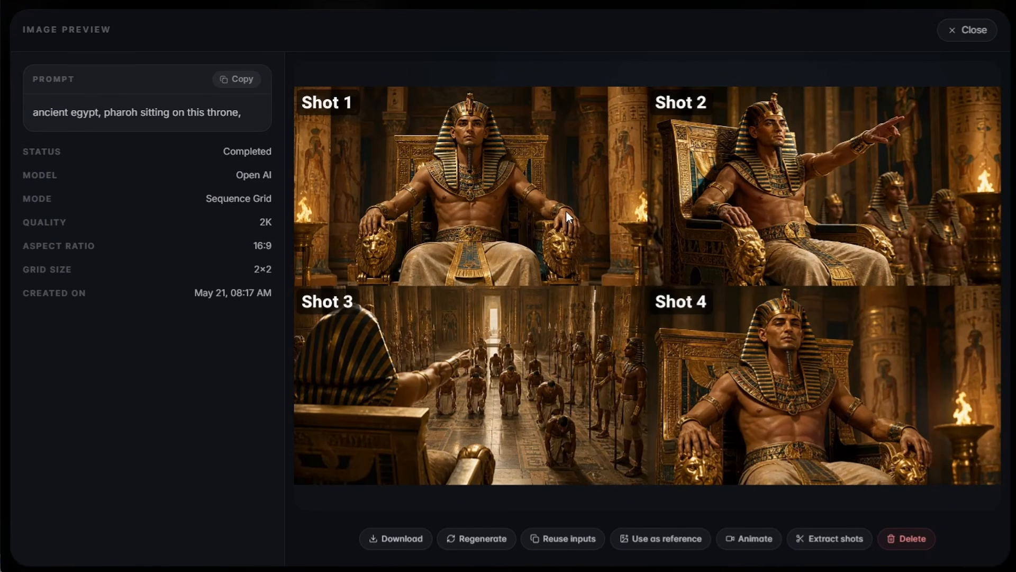
{"action": "left_click", "coordinate": [972, 30]}
{"action": "left_click", "coordinate": [550, 436]}
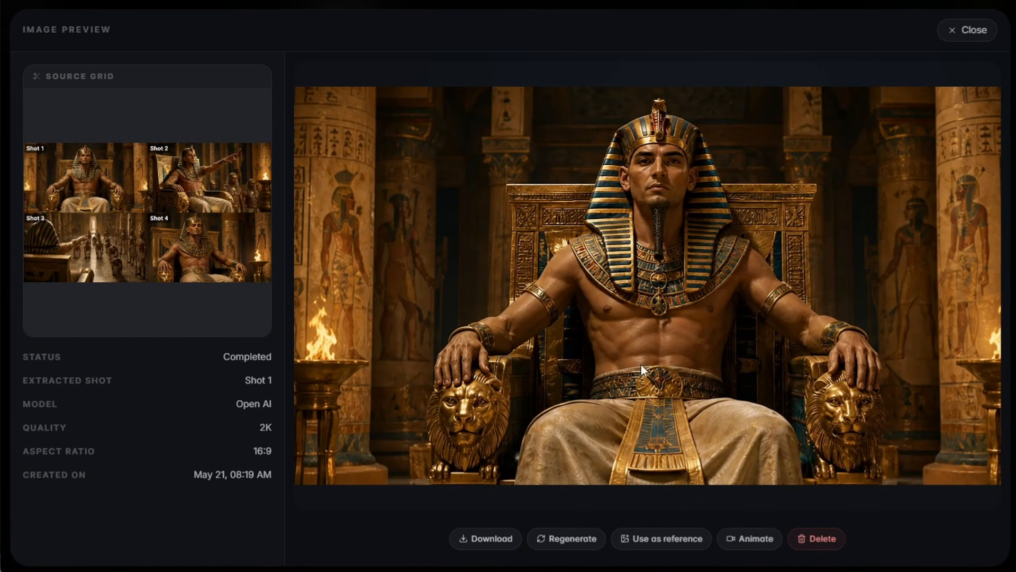
{"action": "left_click", "coordinate": [977, 31]}
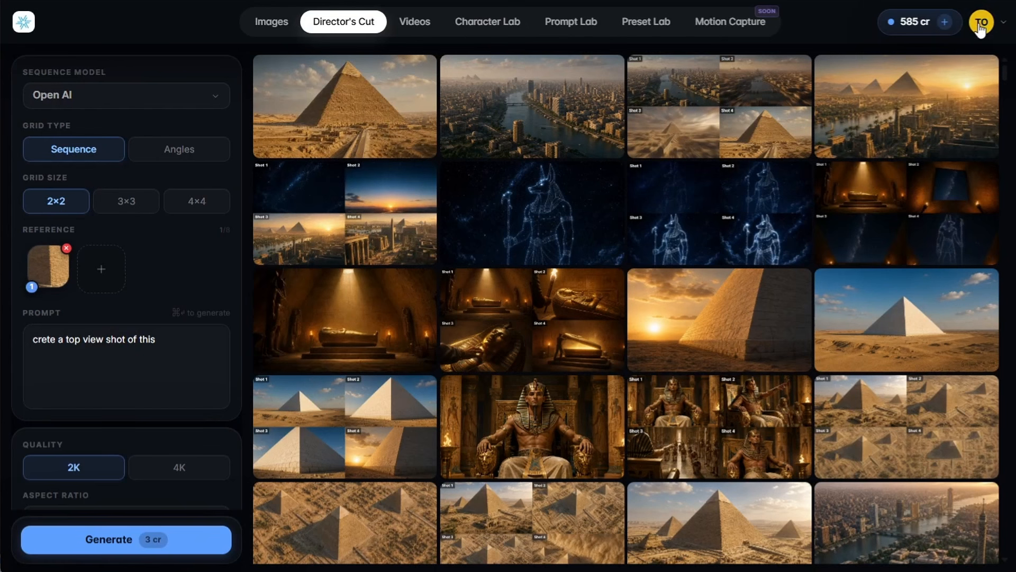
Step: View the sequence grid of the coffin chamber and the blue Anubis constellation grid
{"action": "left_click", "coordinate": [562, 354]}
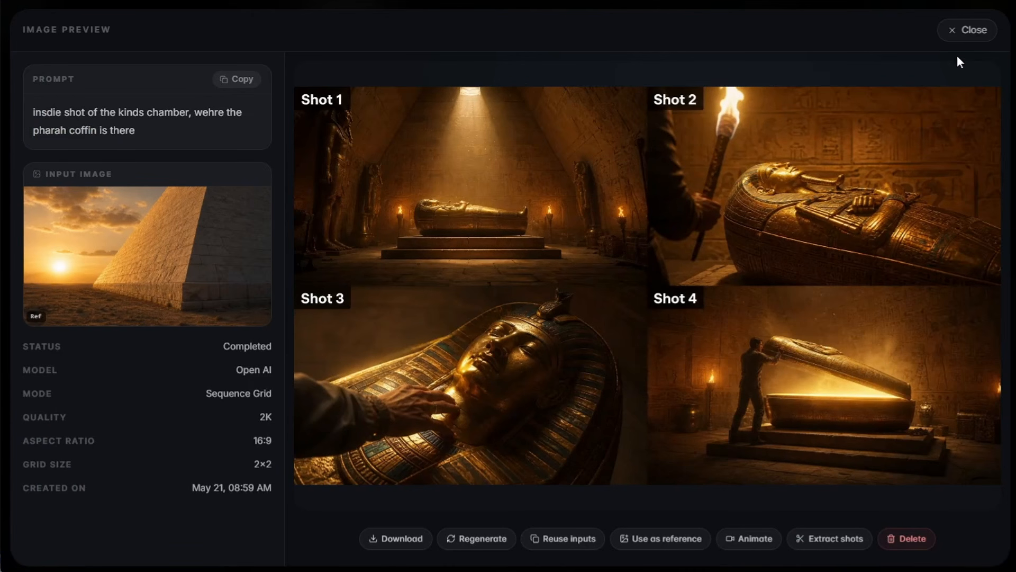
{"action": "left_click", "coordinate": [972, 31]}
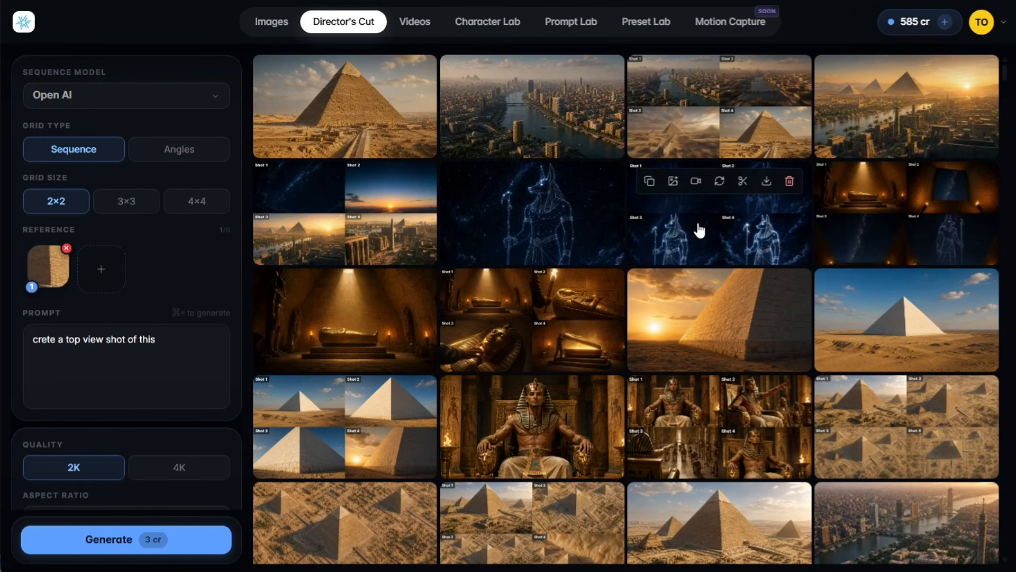
{"action": "left_click", "coordinate": [700, 231]}
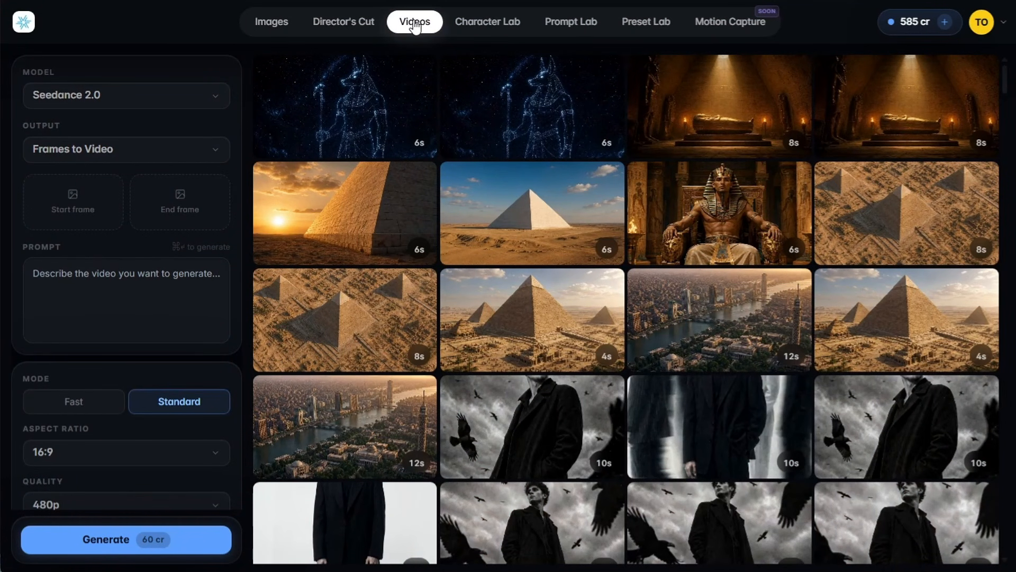
Step: Set the Director's Cut aerial city and river shot as the start frame of the Frames to Video generation
{"action": "left_click", "coordinate": [146, 160]}
{"action": "left_click", "coordinate": [131, 227]}
{"action": "left_click", "coordinate": [88, 223]}
{"action": "left_click", "coordinate": [476, 132]}
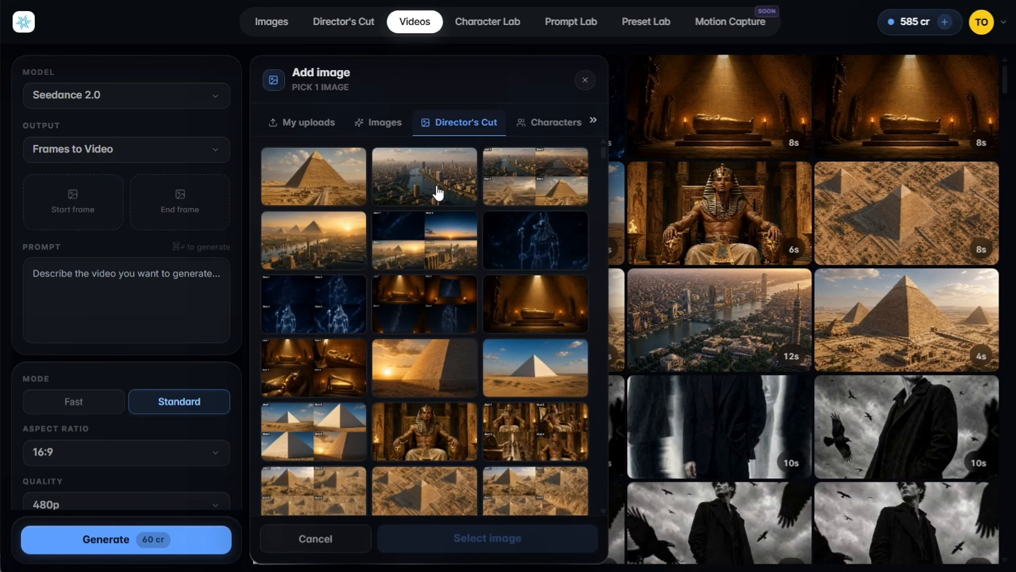
{"action": "left_click", "coordinate": [435, 193]}
{"action": "left_click", "coordinate": [418, 537]}
Step: Set the large pyramid shot from Director's Cut as the end frame
{"action": "left_click", "coordinate": [192, 209]}
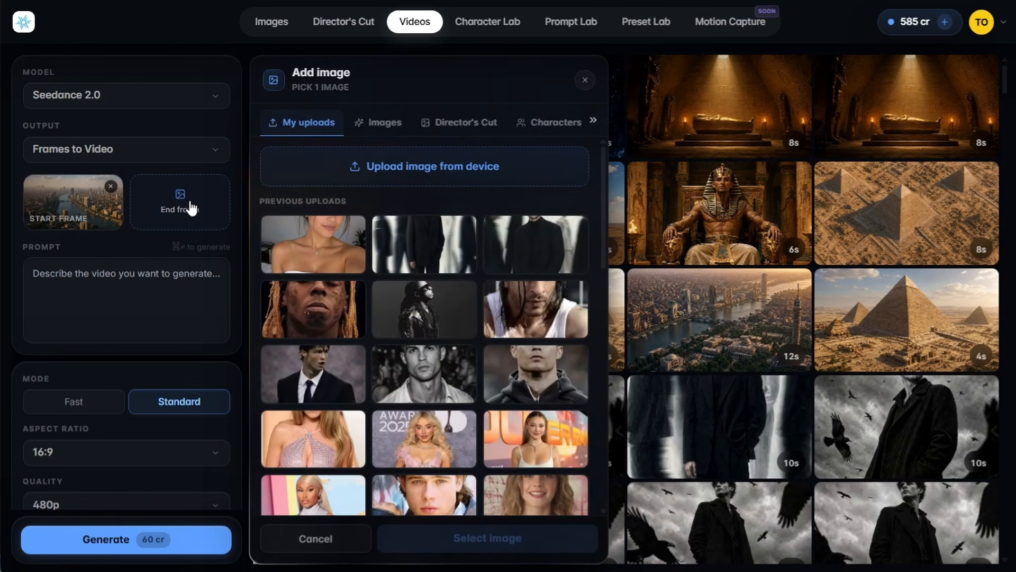
{"action": "left_click", "coordinate": [447, 124]}
{"action": "left_click", "coordinate": [333, 188]}
{"action": "left_click", "coordinate": [477, 537]}
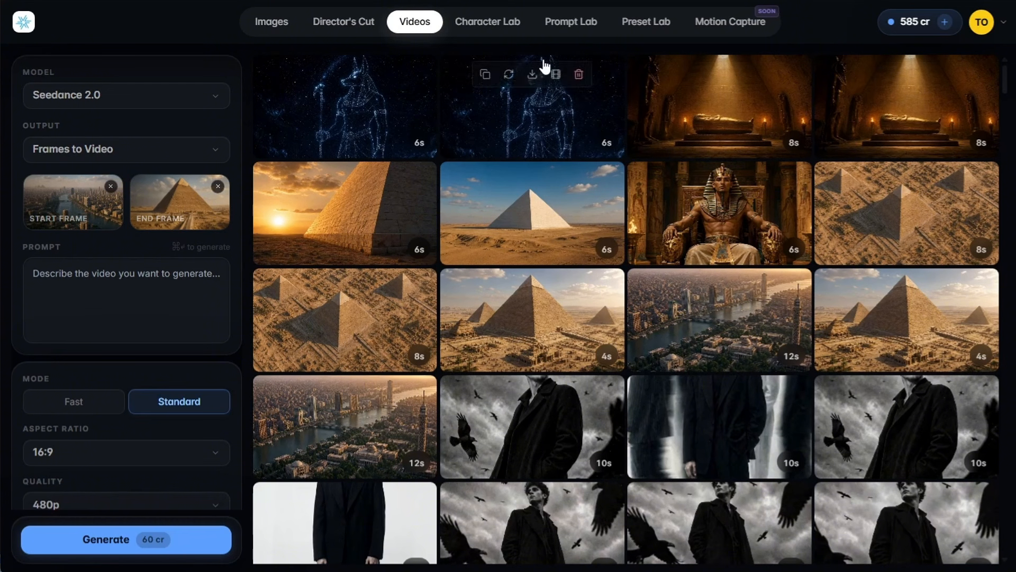
Step: Open the Prompt Lab and view the two scene reference images at full size
{"action": "left_click", "coordinate": [583, 31]}
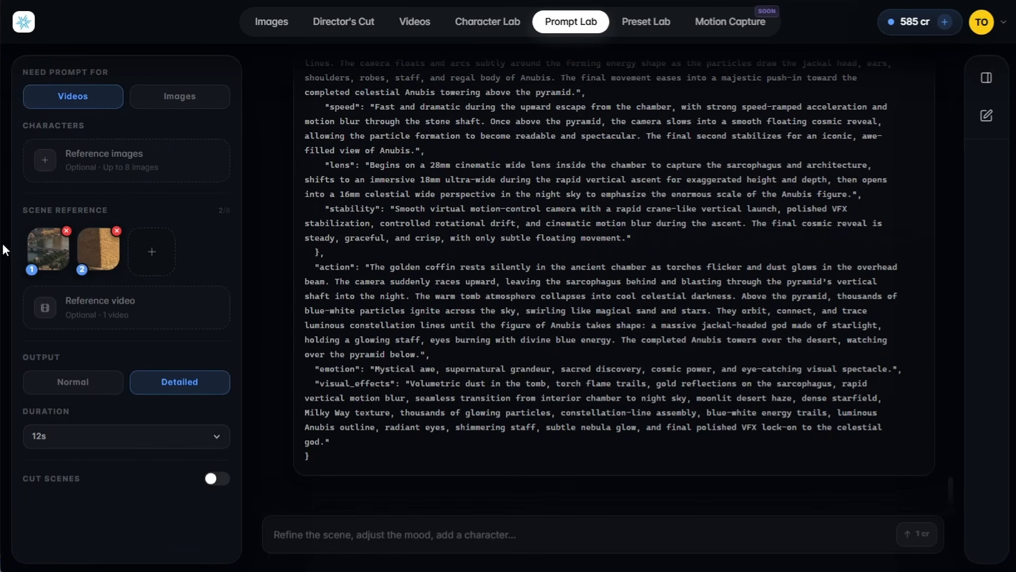
{"action": "left_click", "coordinate": [53, 256]}
{"action": "key", "text": "Right"}
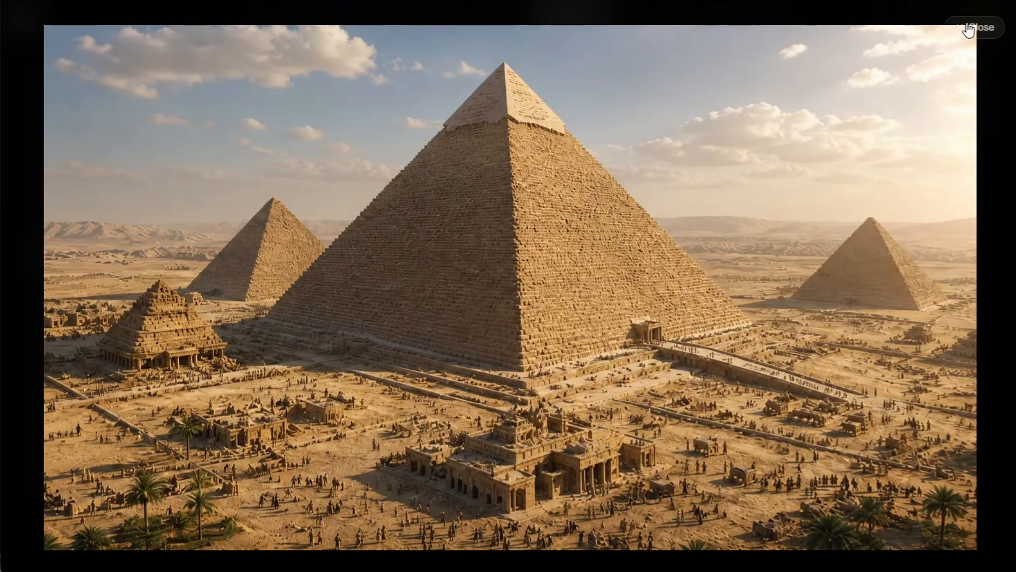
{"action": "left_click", "coordinate": [985, 28]}
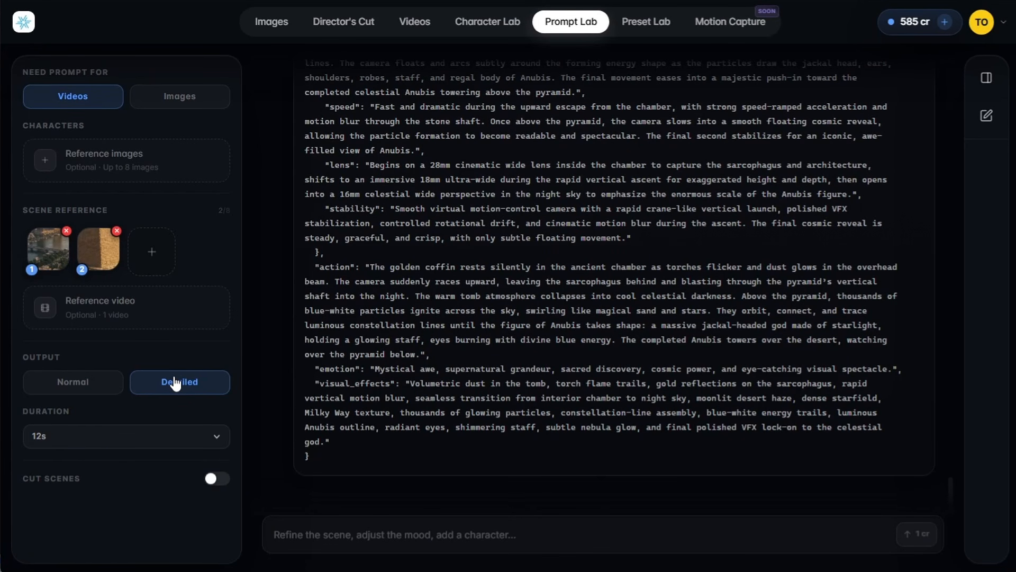
Step: Reselect the 12s duration for the video prompt and switch cut scenes on and back off
{"action": "left_click", "coordinate": [197, 442]}
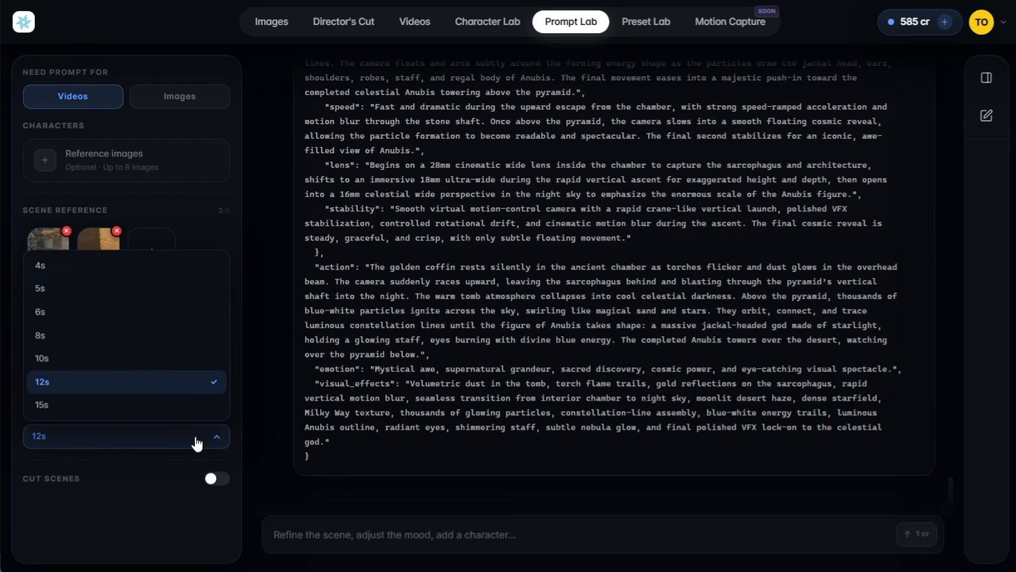
{"action": "left_click", "coordinate": [164, 381]}
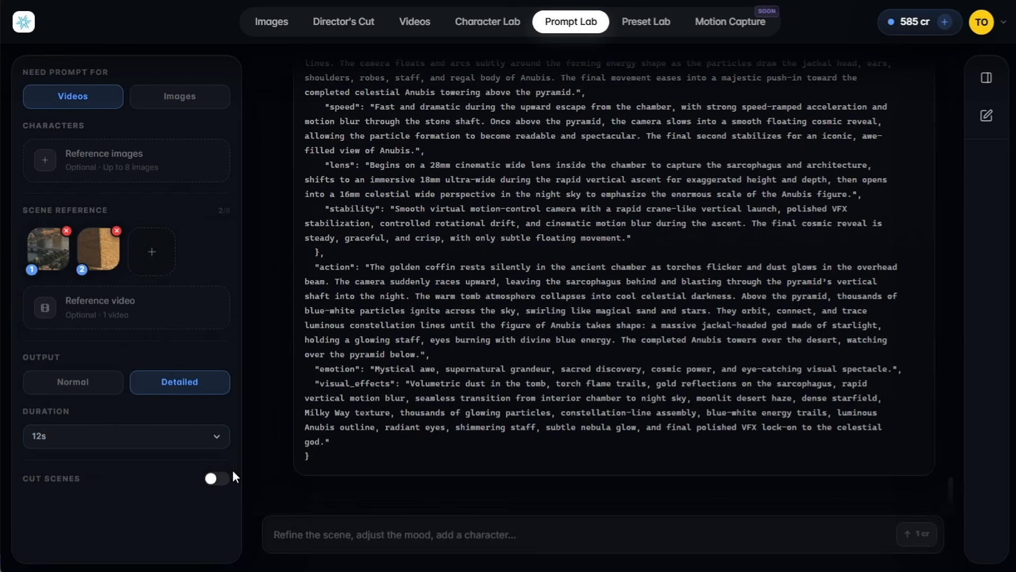
{"action": "left_click", "coordinate": [218, 479]}
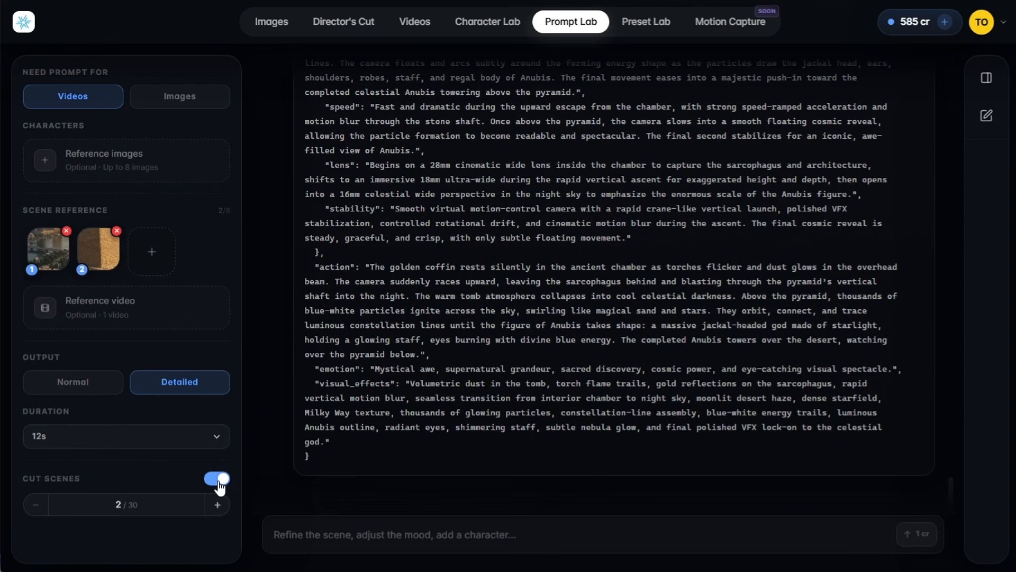
{"action": "left_click", "coordinate": [219, 481]}
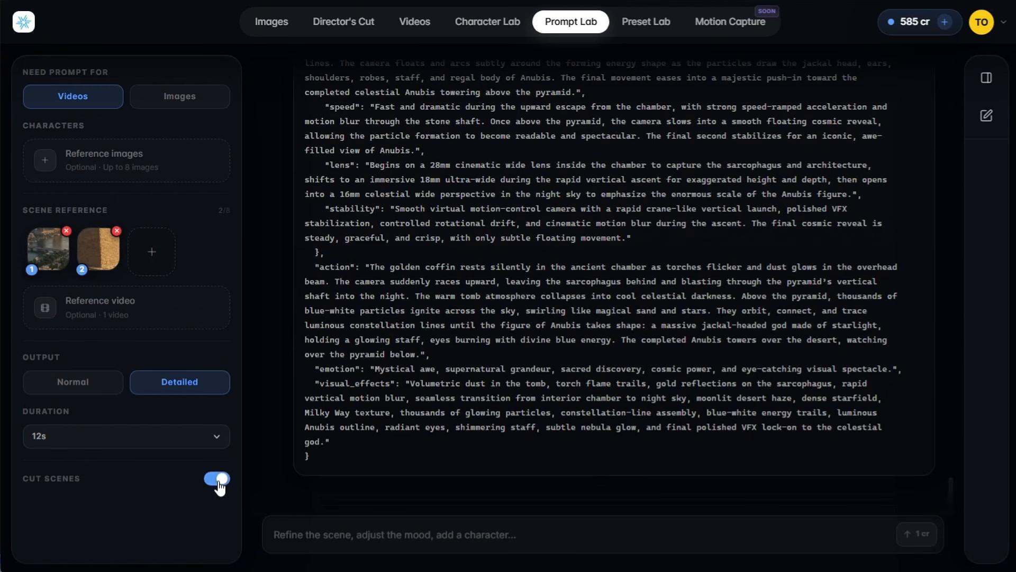
{"action": "left_click", "coordinate": [429, 528]}
{"action": "type", "text": "here is the scene idea, it will be a start and end frame video,  is the start frame, the shot will start with the start frame @Image 1 then the camera zooms in rapidly inside the city and starts to moves thoug the sreets  and allys takes turns and so much interesting moventns very fast and the city starts to go back in time and the reavesl the great pyramid of giza at @Image 2  it should be extremly visually stunning the moventsn and turns and everything  cinematic, vfx, motion blur, epic."}
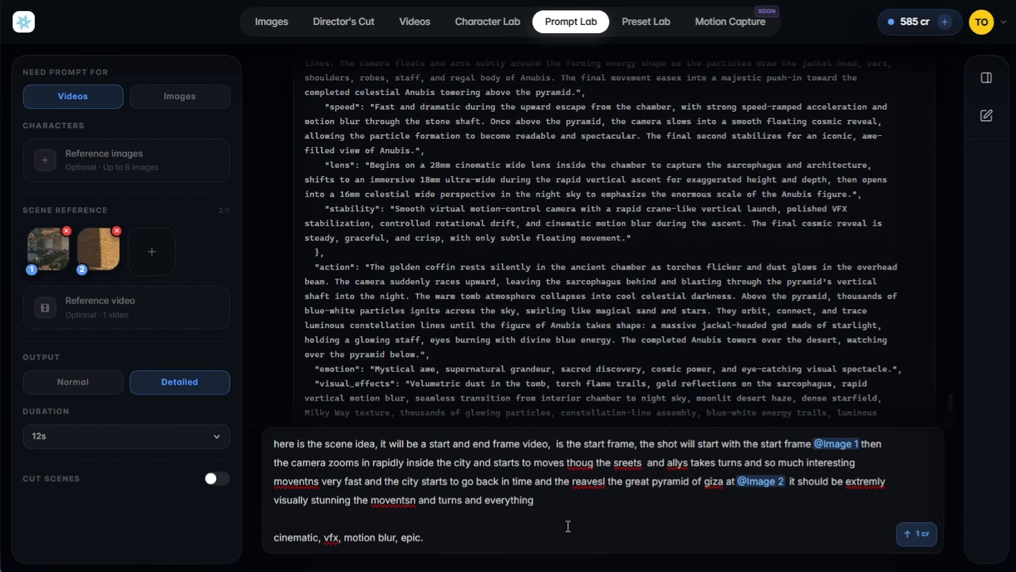
{"action": "type", "text": "@"}
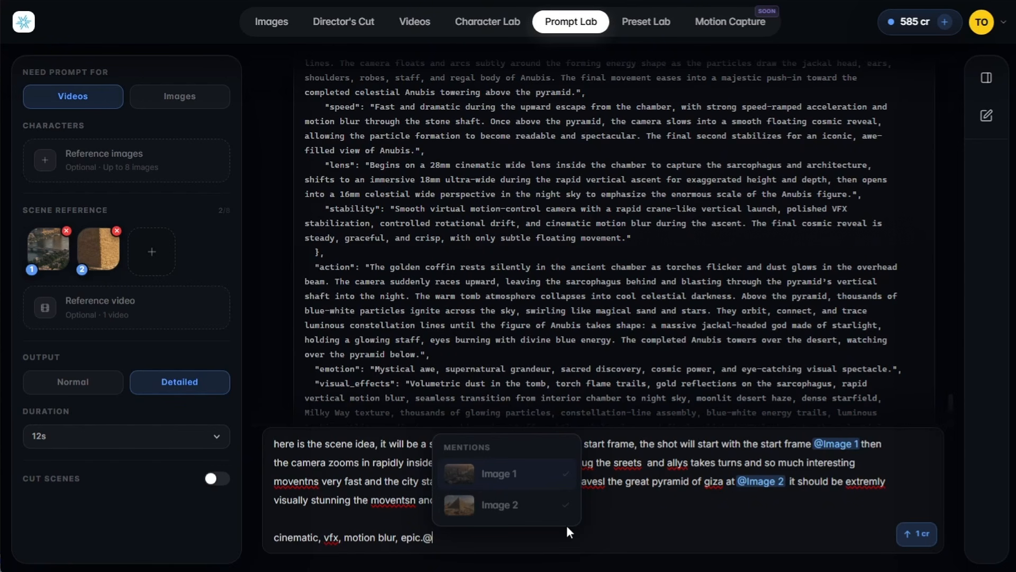
{"action": "key", "text": "BackSpace"}
Step: Find the earlier 12-second response to the same city-to-pyramid scene idea and copy its detailed prompt
{"action": "scroll", "coordinate": [644, 359], "scroll_direction": "up", "scroll_amount": 5}
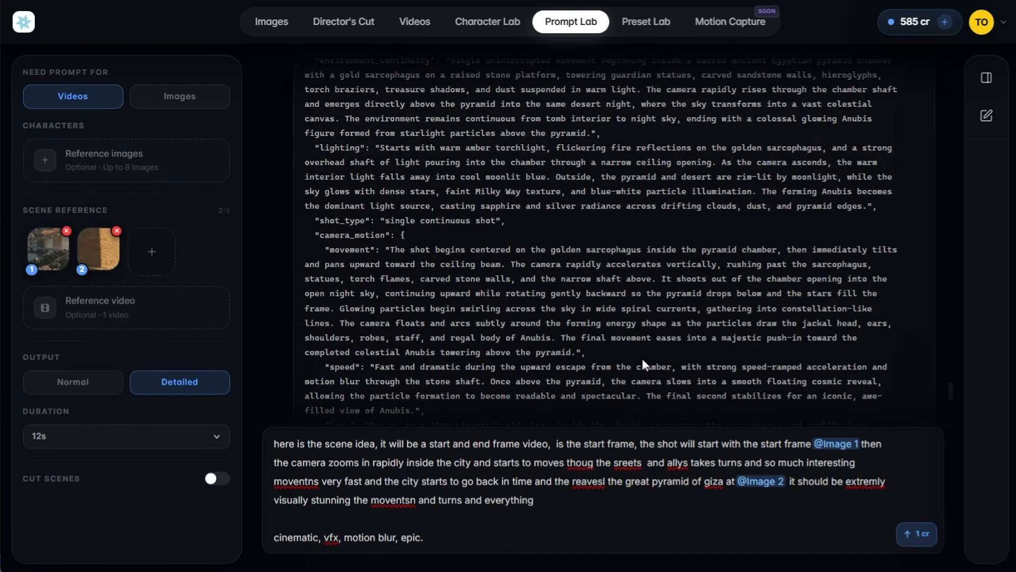
{"action": "scroll", "coordinate": [642, 358], "scroll_direction": "up", "scroll_amount": 10}
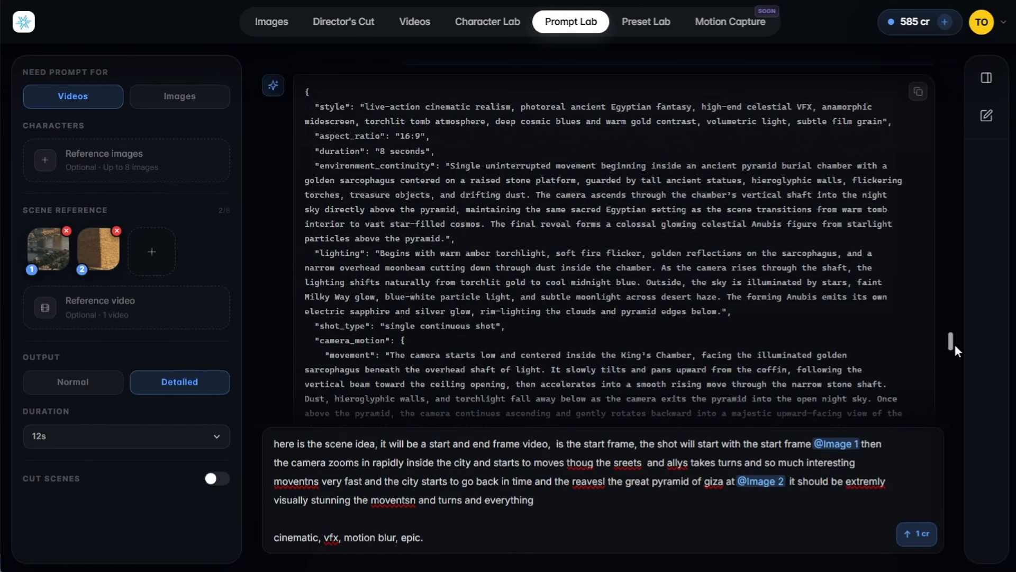
{"action": "scroll", "coordinate": [953, 342], "scroll_direction": "down", "scroll_amount": 15}
{"action": "left_click", "coordinate": [922, 252]}
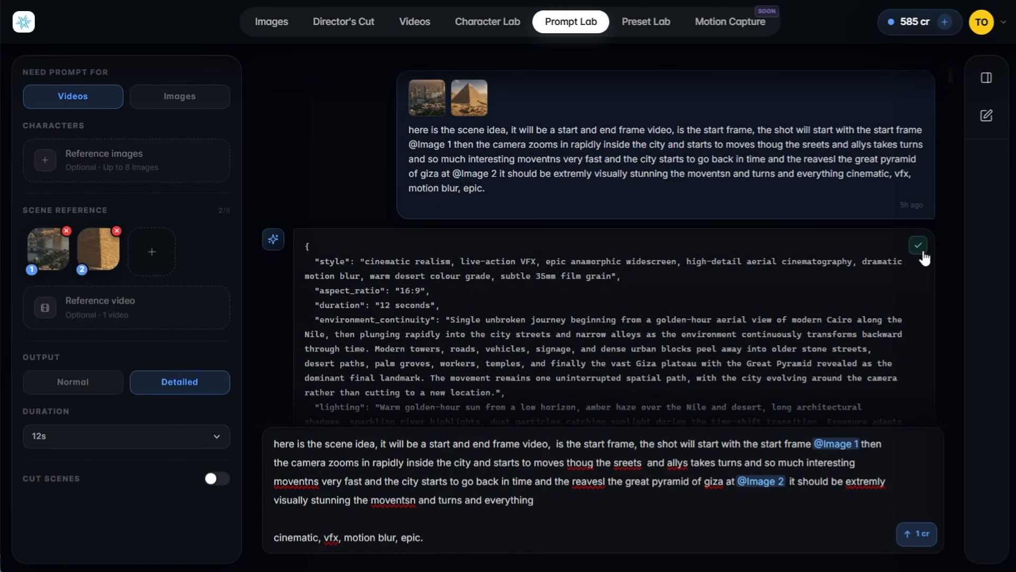
Step: Paste the copied prompt into the Frames to Video form in Videos and generate the video
{"action": "left_click", "coordinate": [413, 22]}
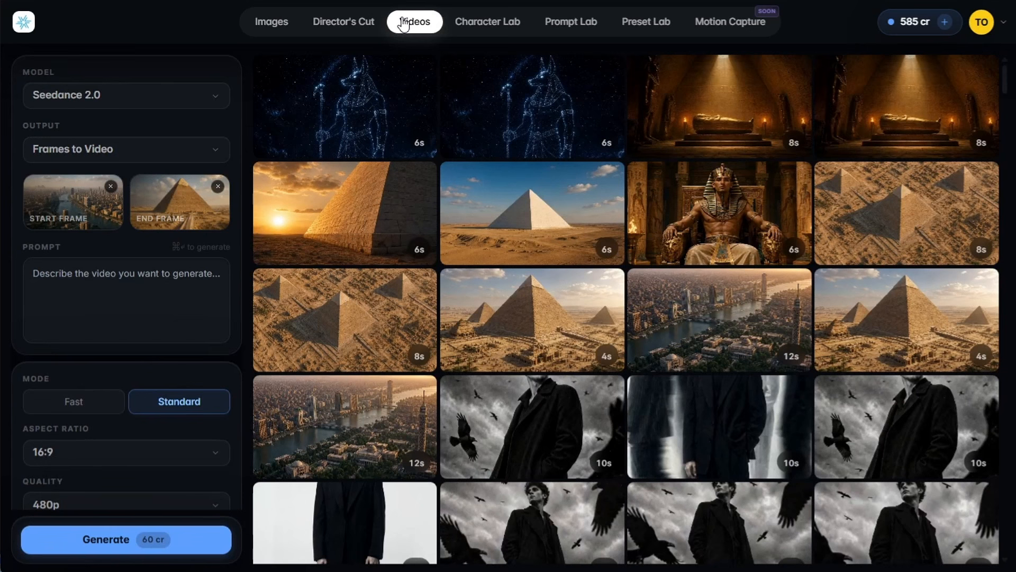
{"action": "left_click", "coordinate": [148, 278]}
{"action": "key", "text": "super+v"}
{"action": "scroll", "coordinate": [132, 279], "scroll_direction": "down", "scroll_amount": 4}
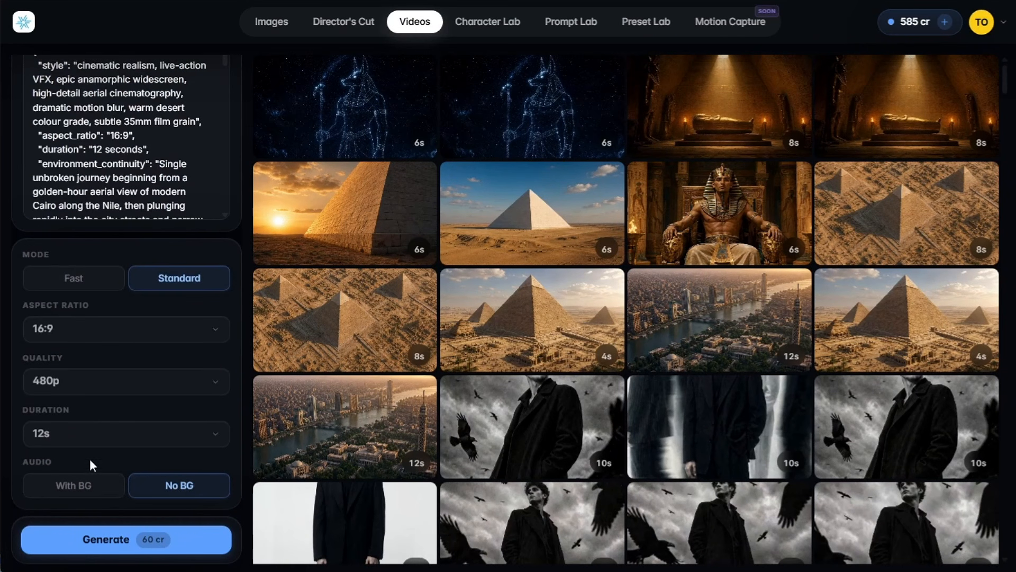
{"action": "left_click", "coordinate": [130, 539]}
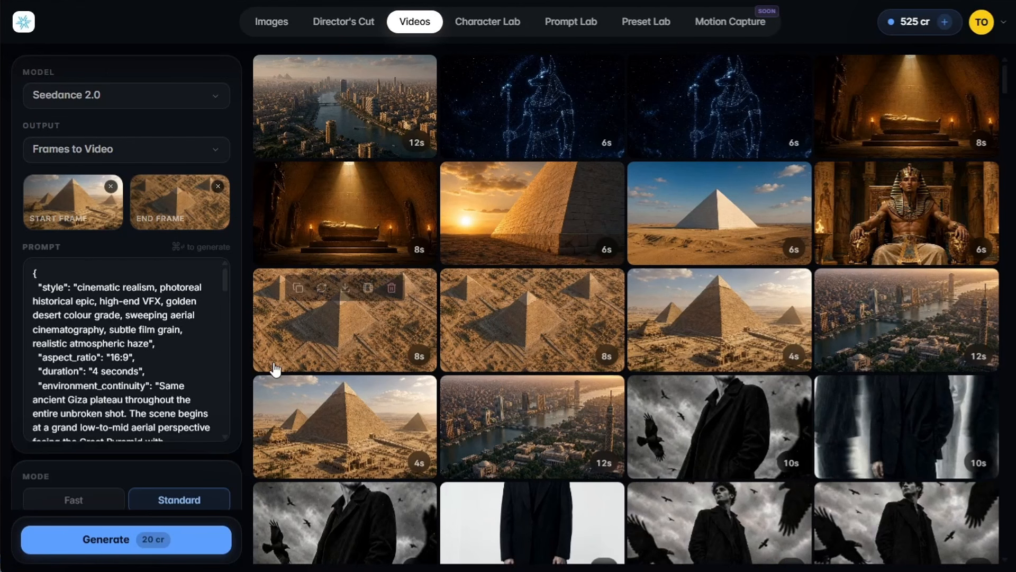
Step: Review the settings for the pyramid-to-top-view video and play the 4s version made with the detailed prompt
{"action": "scroll", "coordinate": [107, 372], "scroll_direction": "down", "scroll_amount": 7}
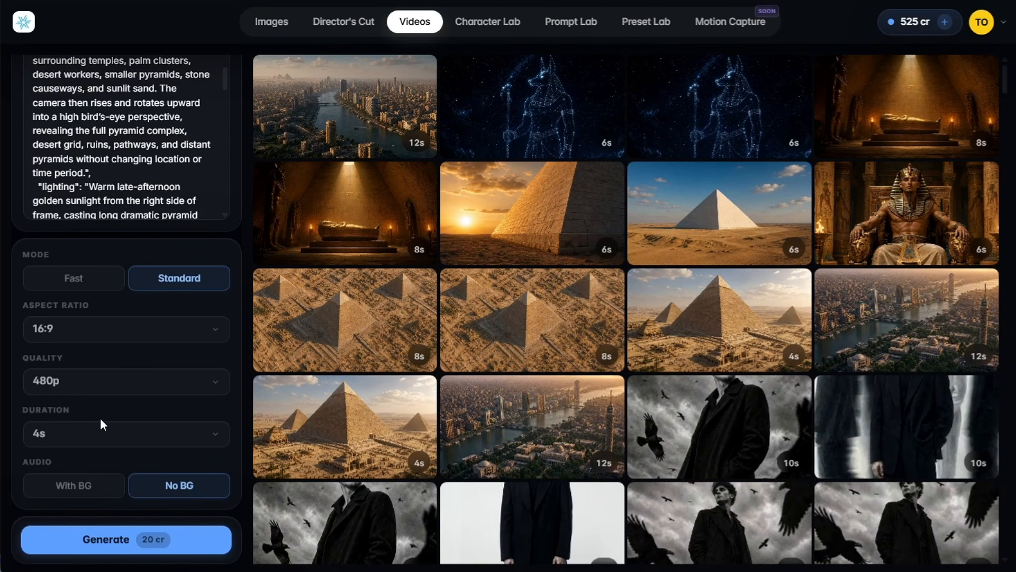
{"action": "left_click", "coordinate": [763, 322]}
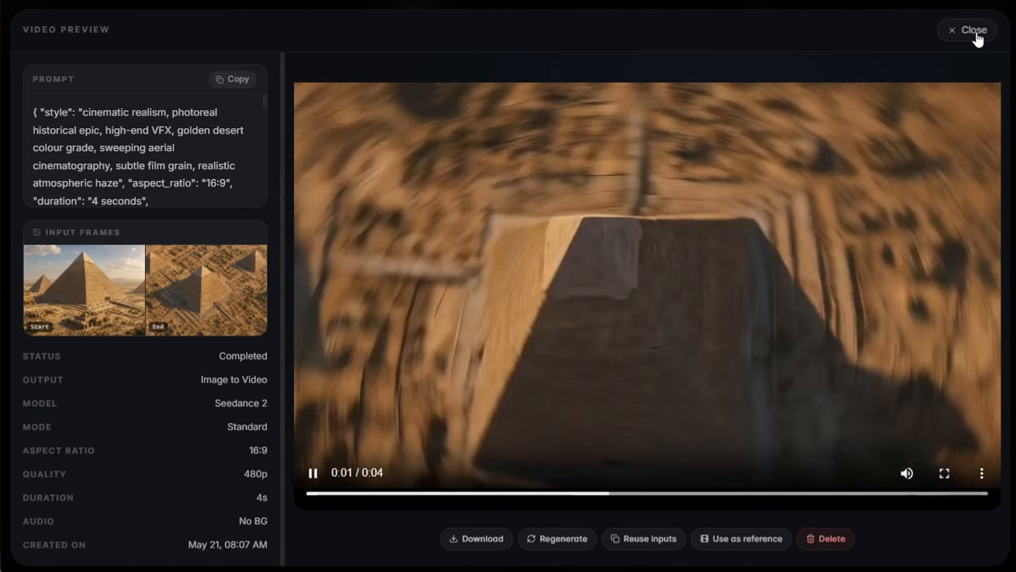
{"action": "left_click", "coordinate": [966, 30]}
Step: Play the 4s pyramid video prompted "camera pans up to show last frame" and compare it with the detailed-prompt version
{"action": "left_click", "coordinate": [354, 438]}
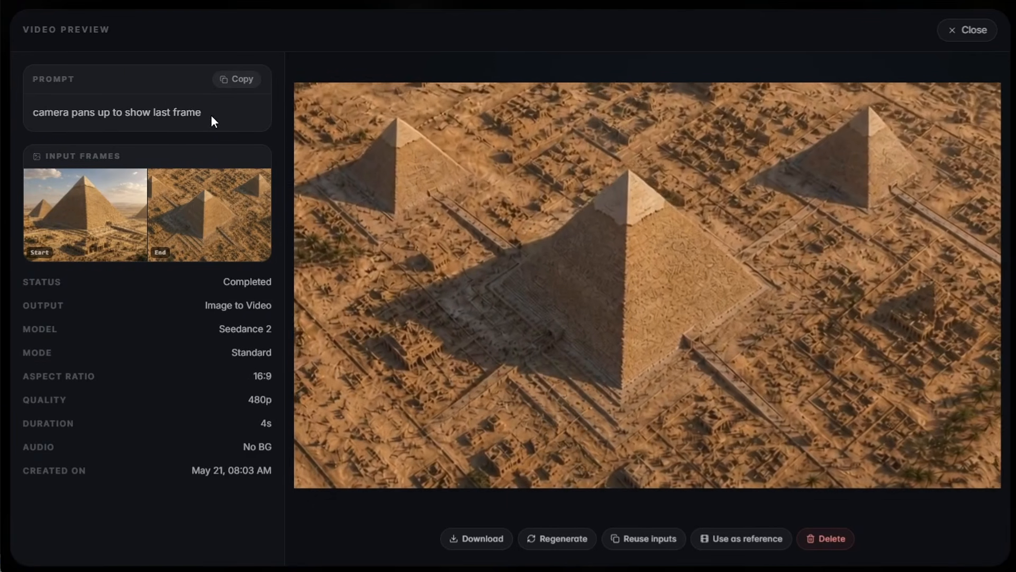
{"action": "left_click_drag", "start_coordinate": [211, 114], "coordinate": [5, 109]}
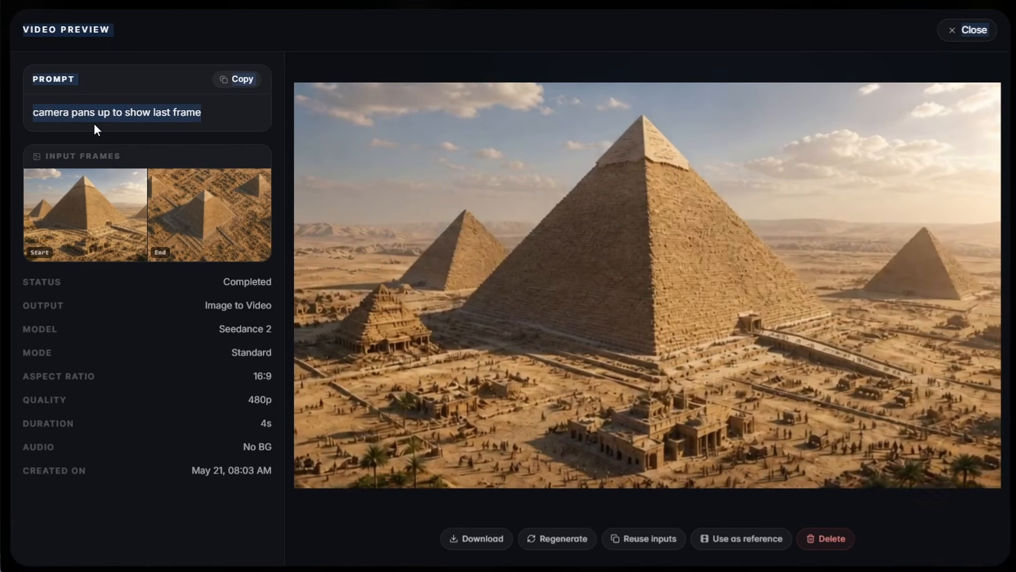
{"action": "left_click", "coordinate": [233, 116]}
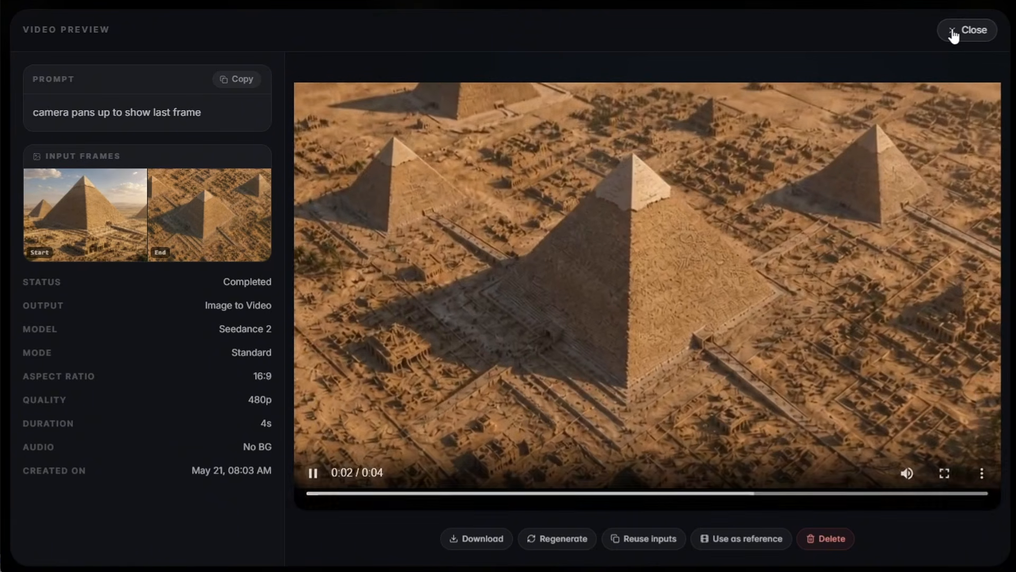
{"action": "left_click", "coordinate": [953, 32]}
{"action": "mouse_move", "coordinate": [720, 352]}
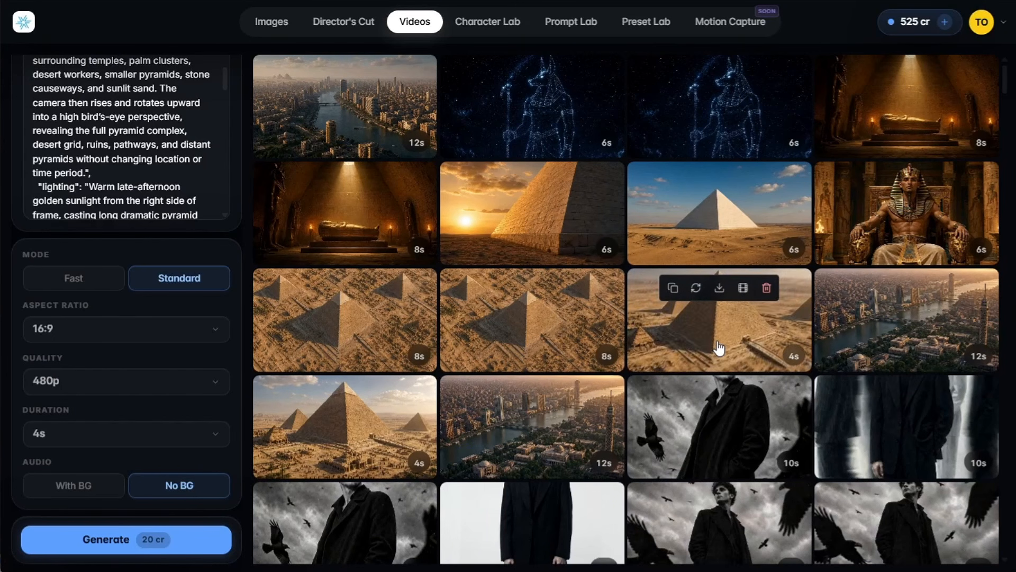
{"action": "mouse_move", "coordinate": [340, 449]}
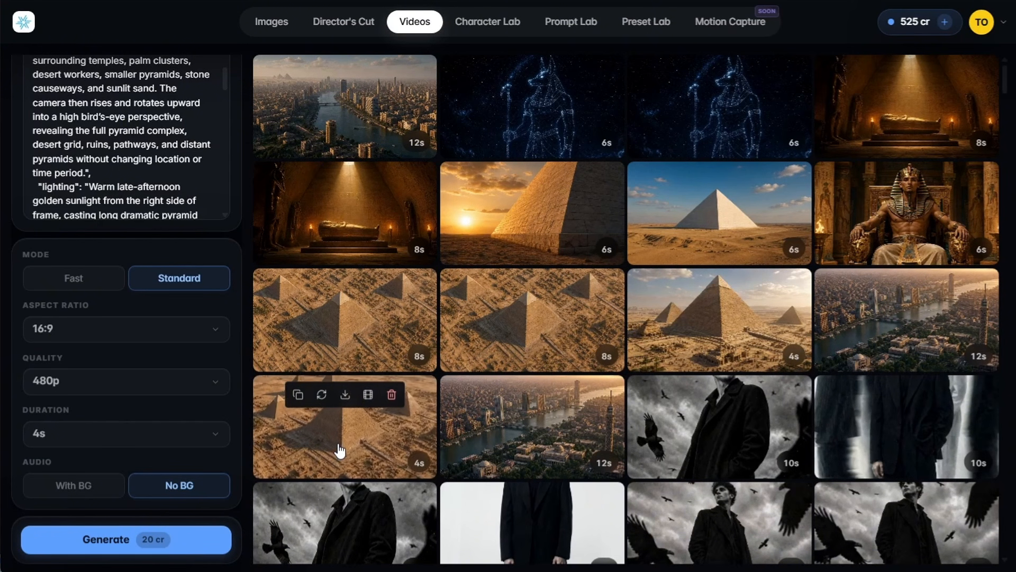
Step: Play the 8s video that goes from the top view of the pyramids to the pharaoh on his throne
{"action": "left_click", "coordinate": [361, 327]}
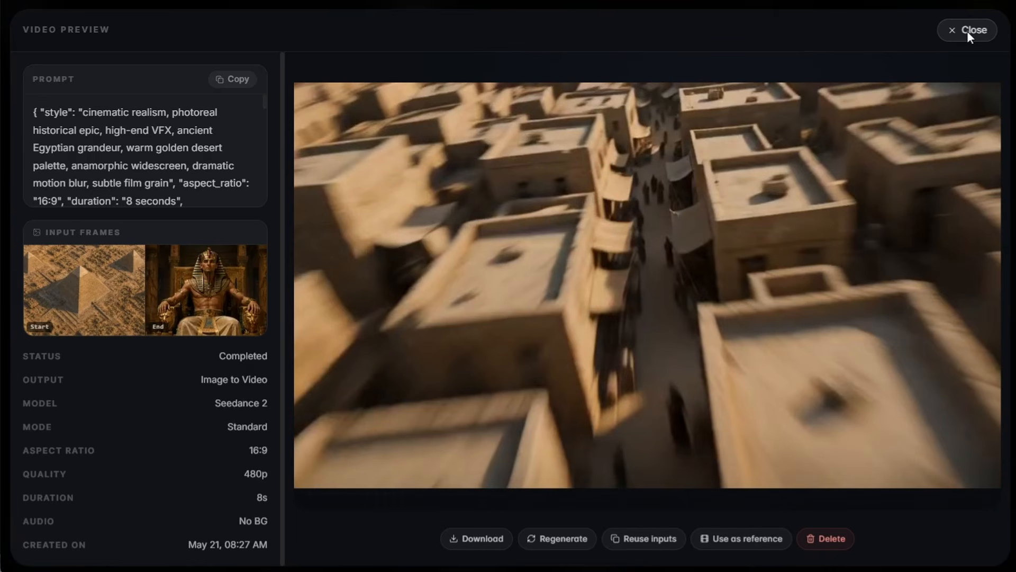
{"action": "left_click", "coordinate": [967, 30]}
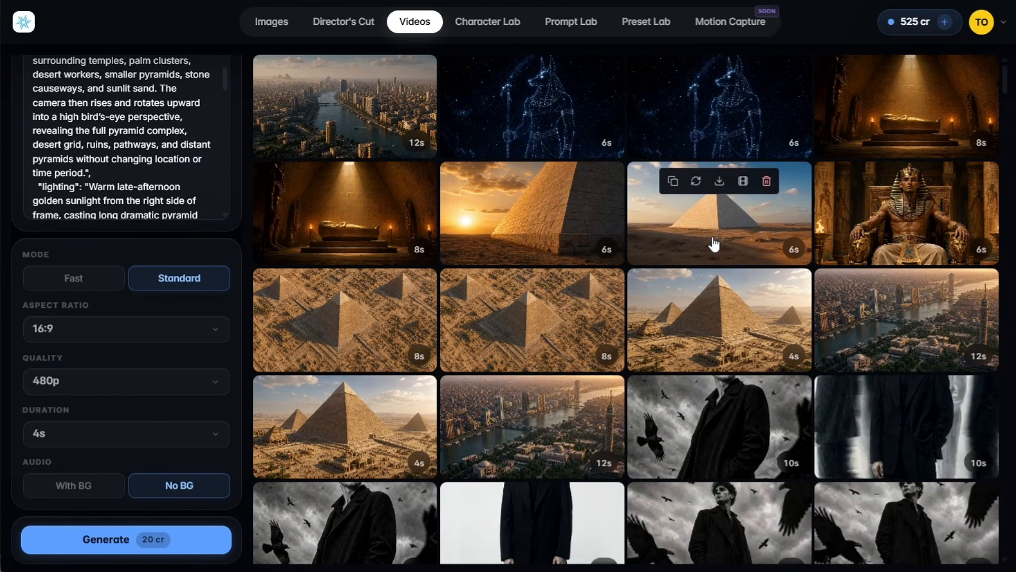